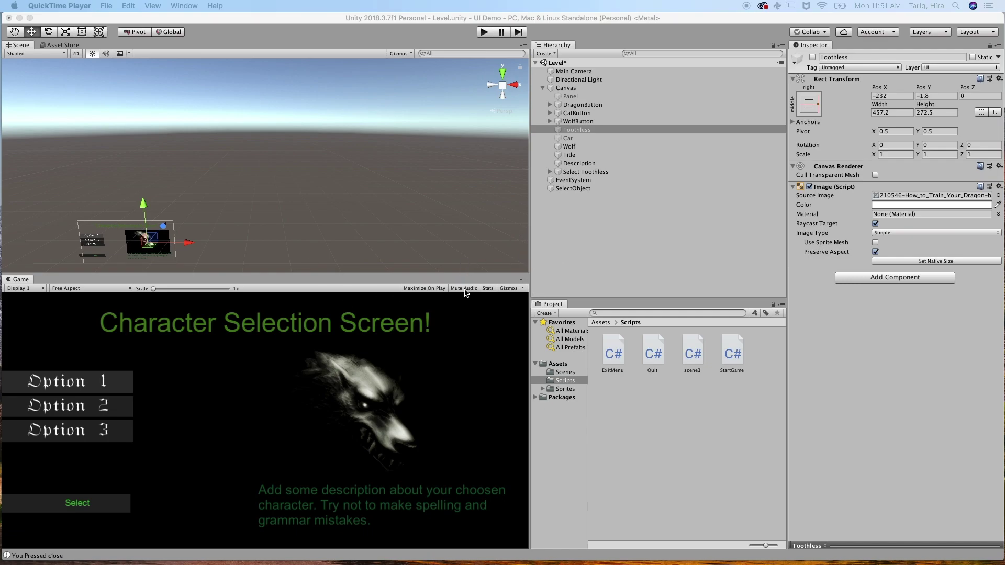
Hide Wolf, then switch Toothless, Cat and Wolf on one after another to preview each image.
left_click(585, 135)
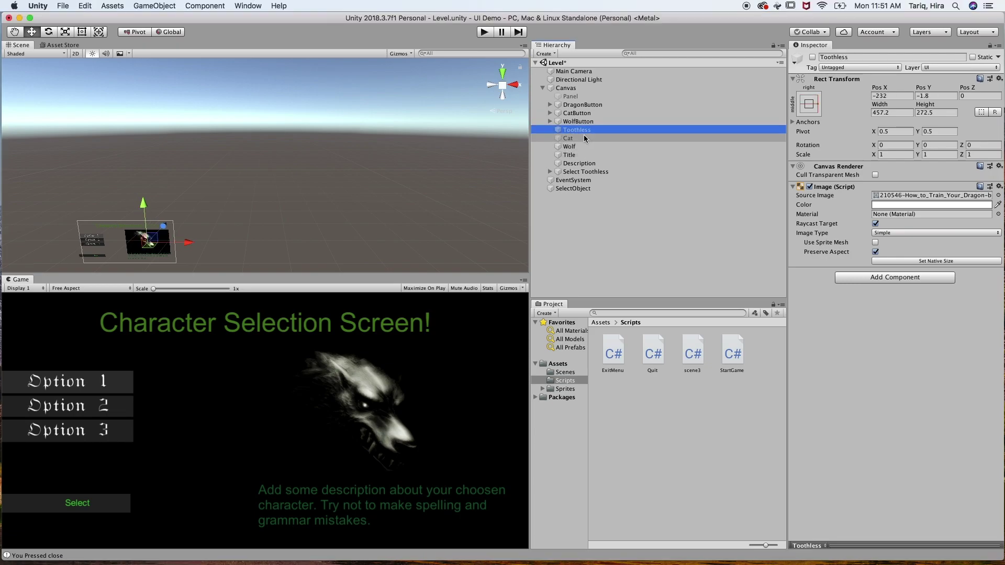
left_click(583, 146)
left_click(813, 57)
left_click(624, 129)
left_click(813, 57)
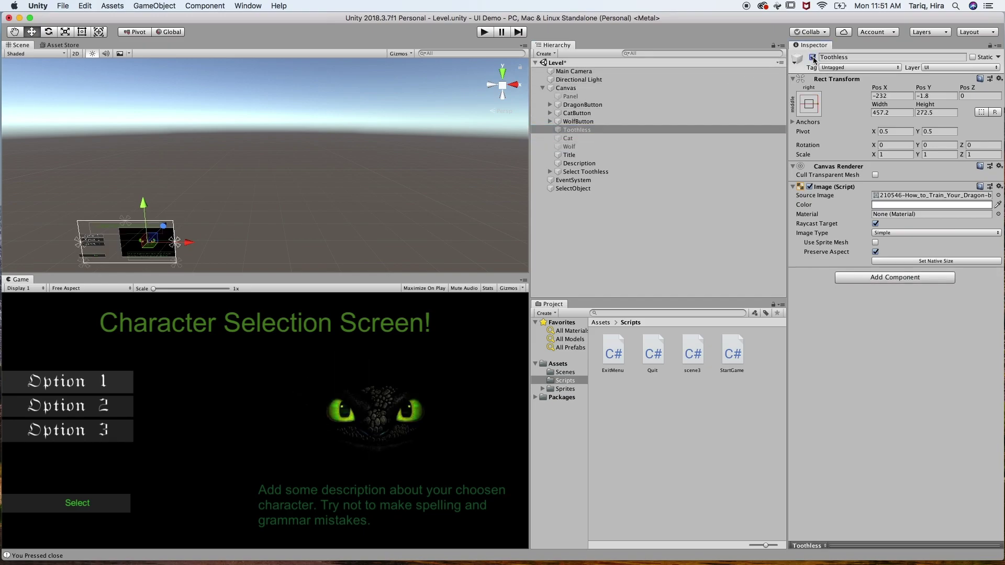
left_click(619, 138)
left_click(812, 57)
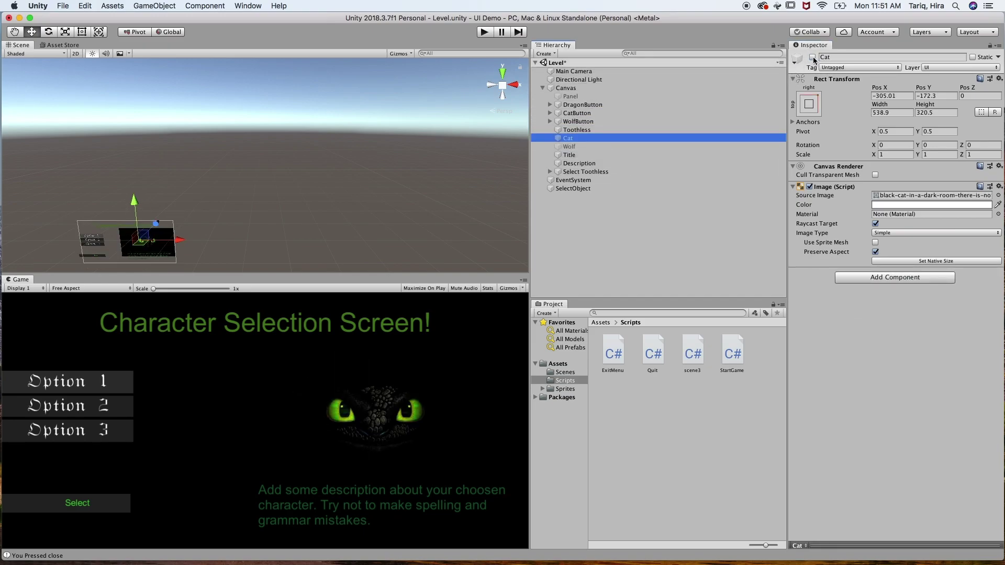
left_click(662, 147)
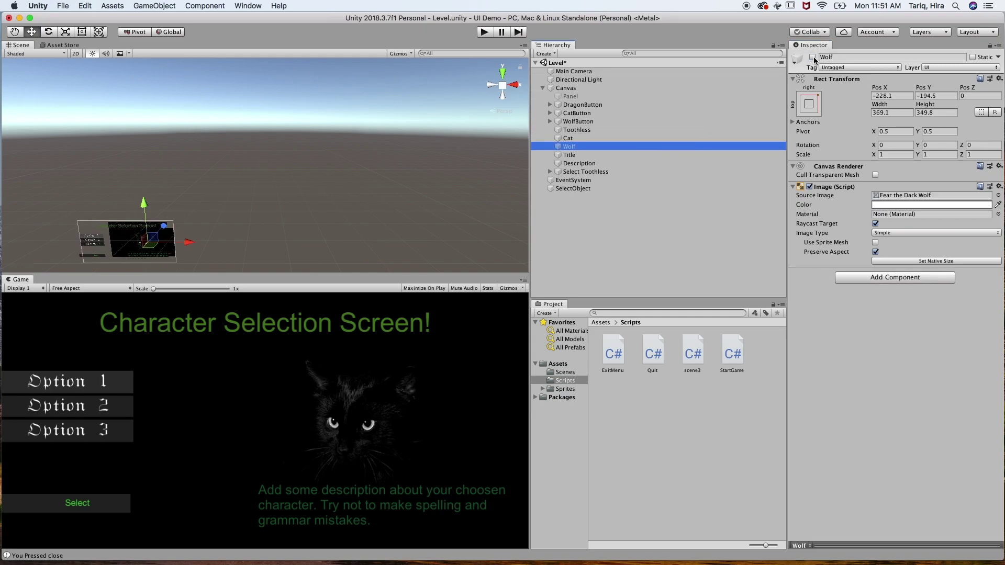
left_click(813, 57)
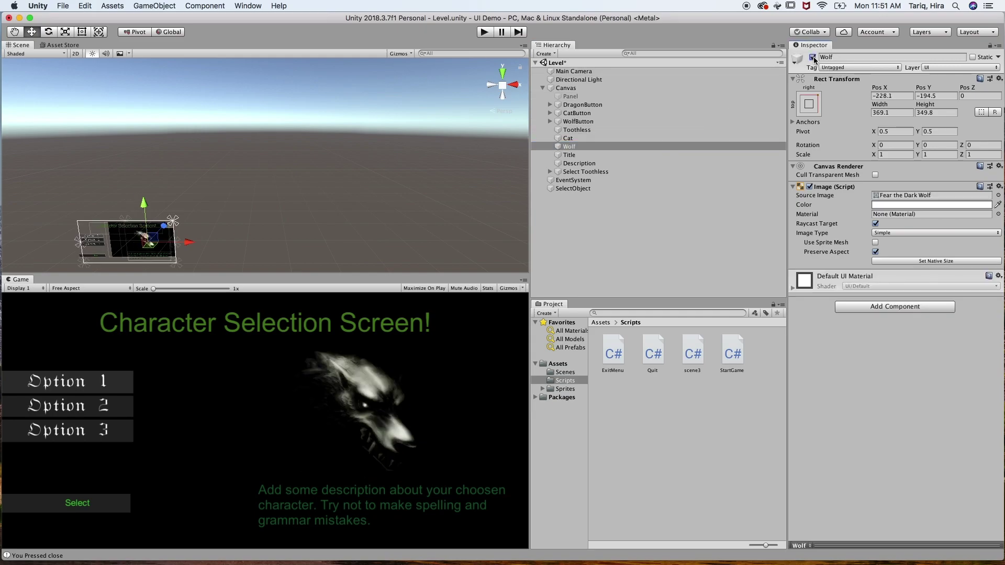
Deactivate Toothless and Cat so only Wolf stays visible, then select WolfButton.
left_click(611, 130)
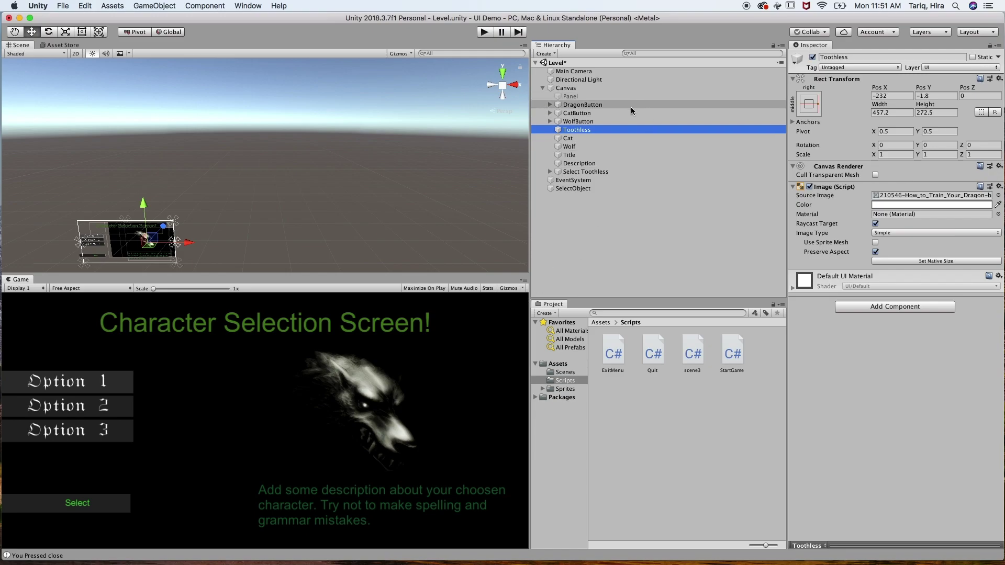
left_click(813, 57)
left_click(568, 138)
left_click(812, 57)
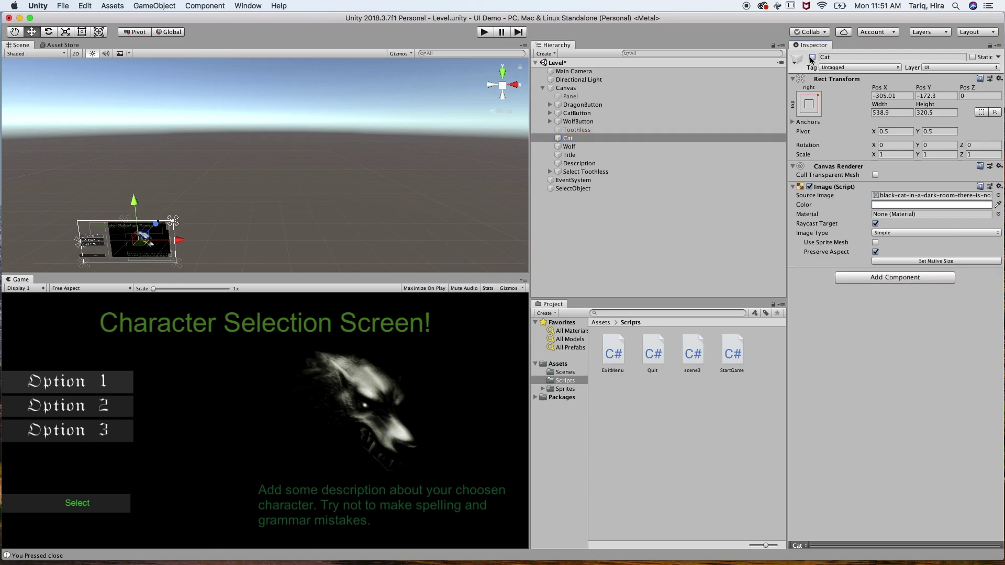
left_click(623, 146)
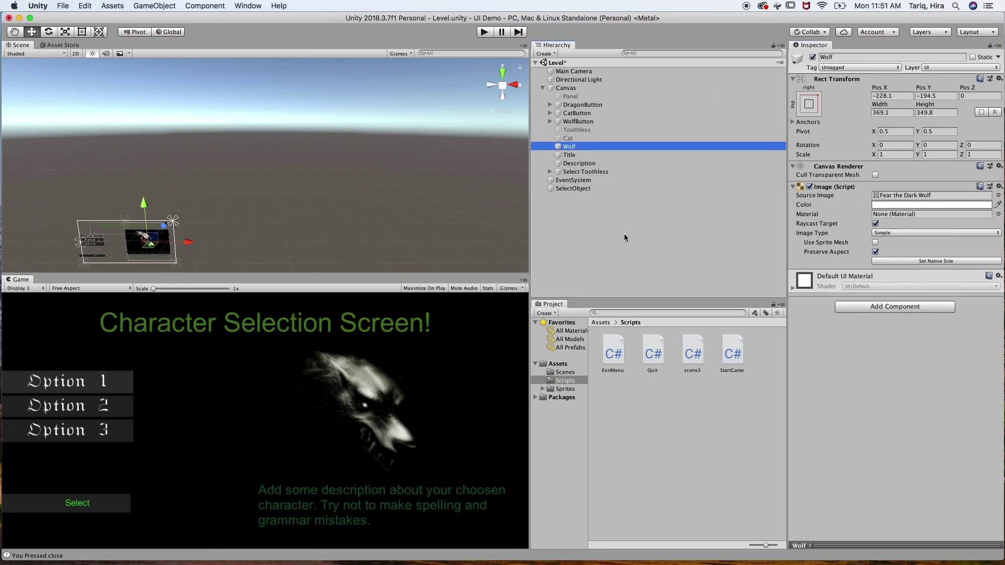
left_click(580, 122)
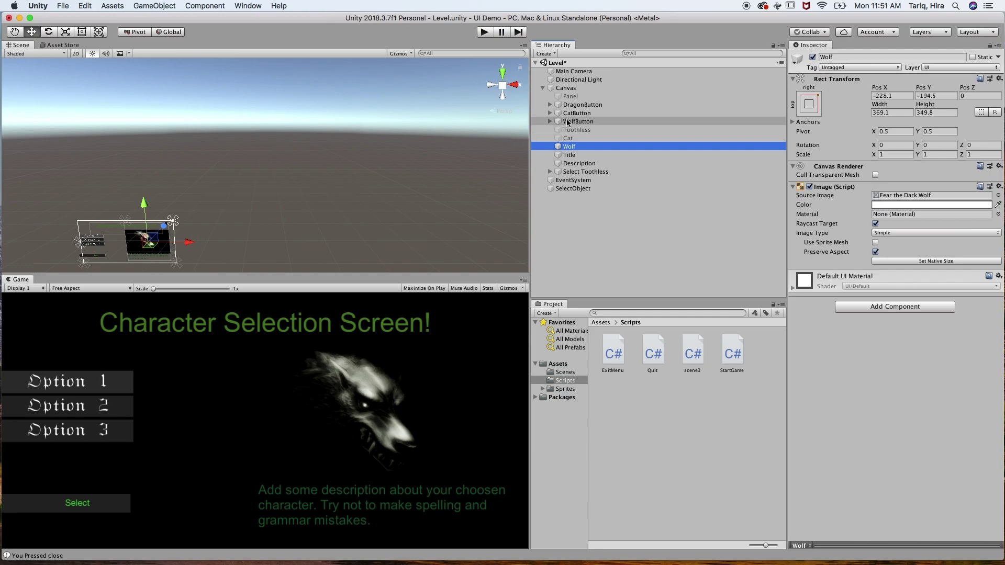
Add a WolfButton On Click entry targeting Wolf with GameObject.SetActive ticked (true).
left_click(813, 57)
left_click(813, 57)
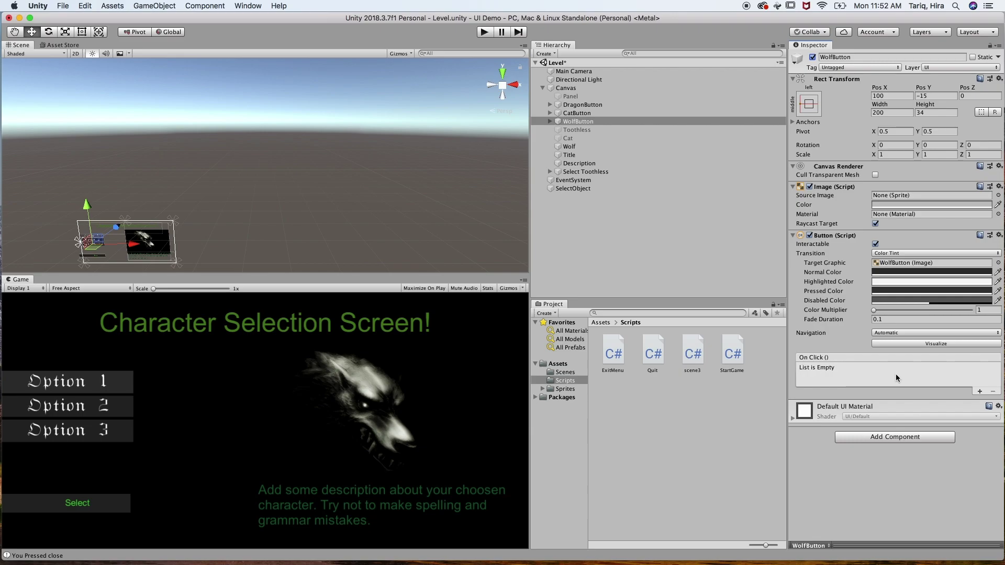
left_click(979, 391)
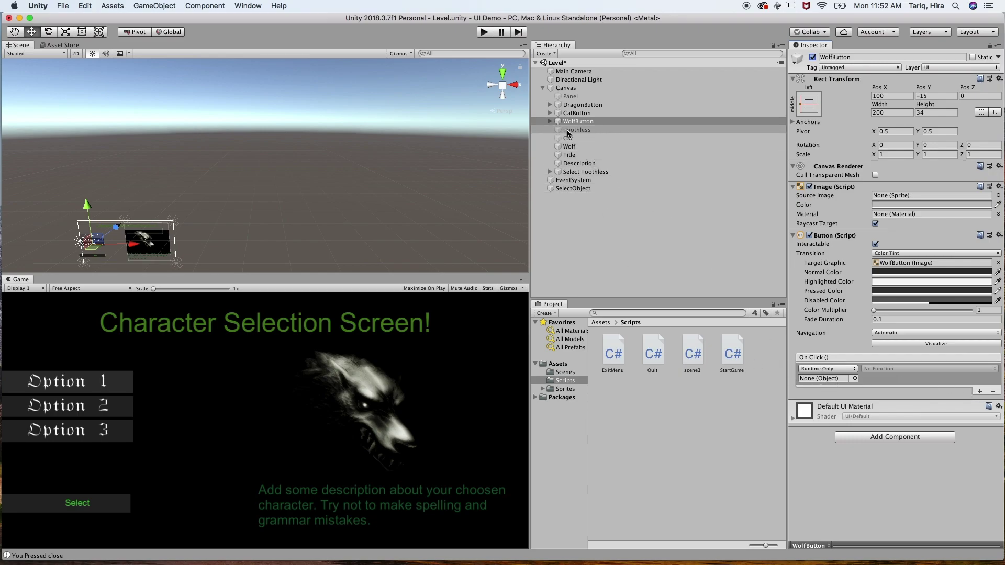
left_click_drag(576, 145, 810, 379)
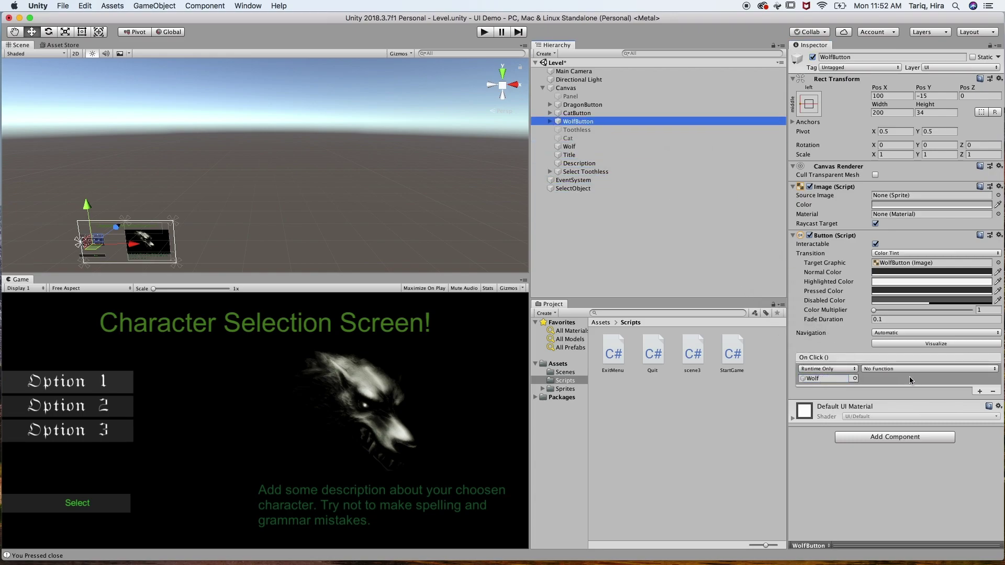
left_click(903, 369)
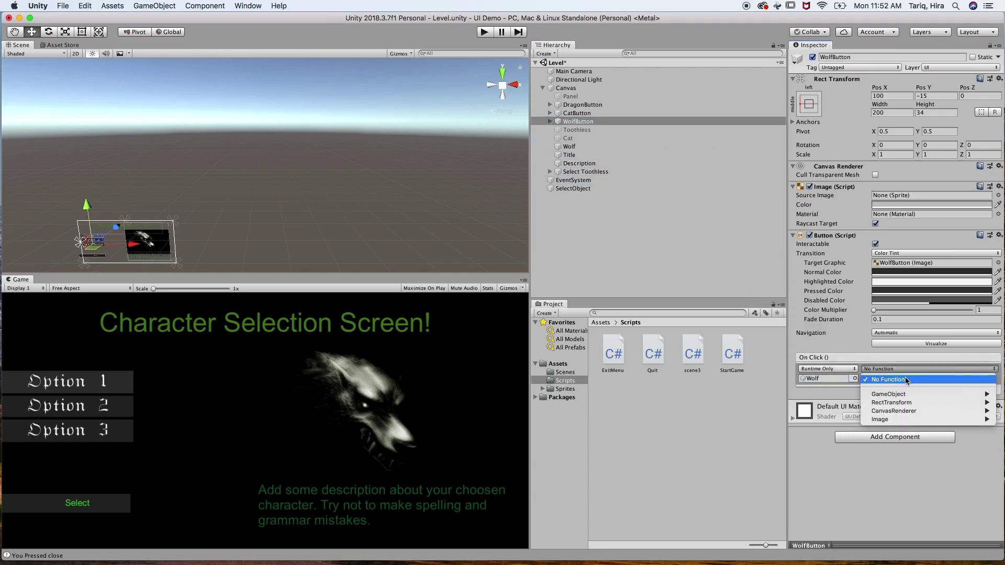
mouse_move(913, 394)
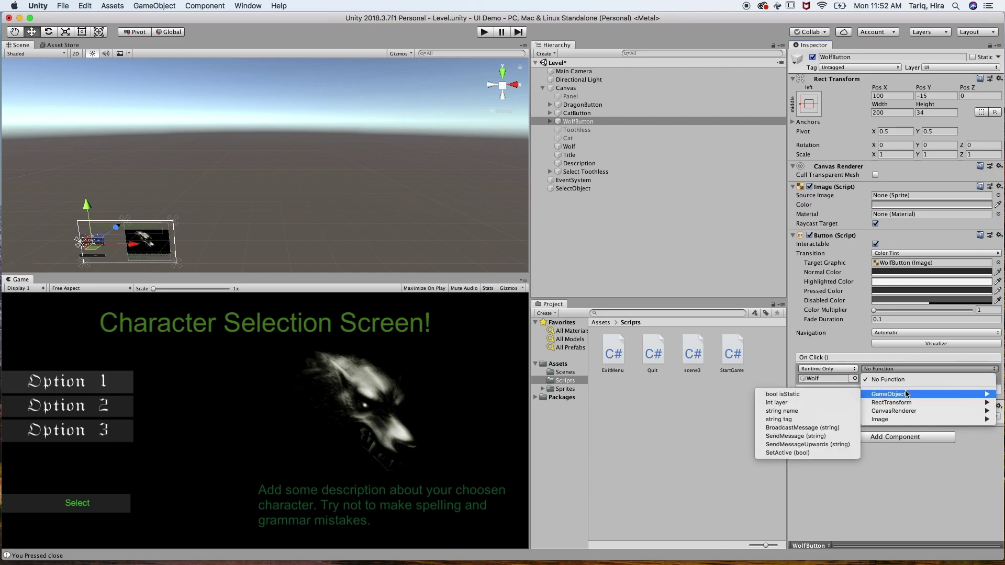
left_click(815, 453)
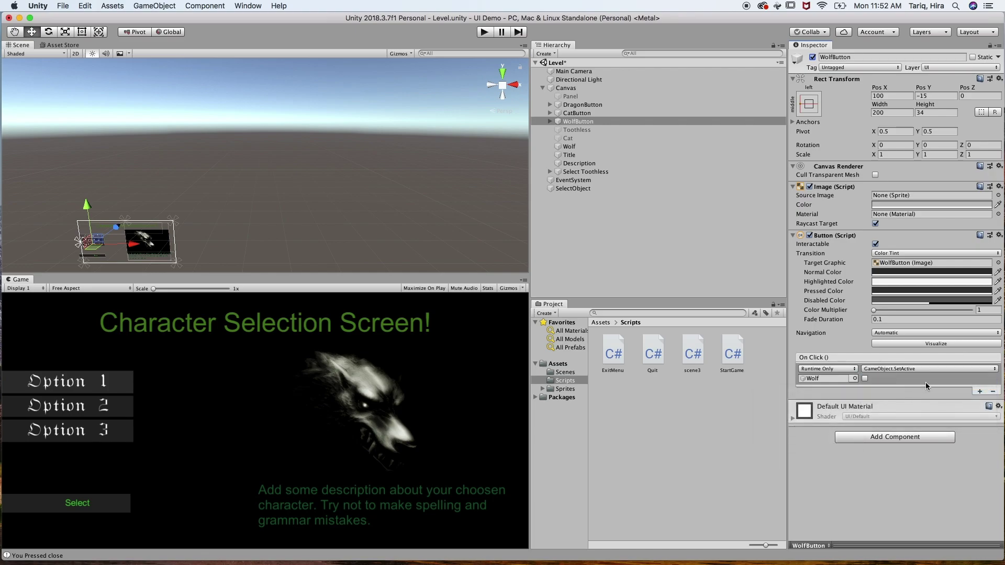
left_click(865, 379)
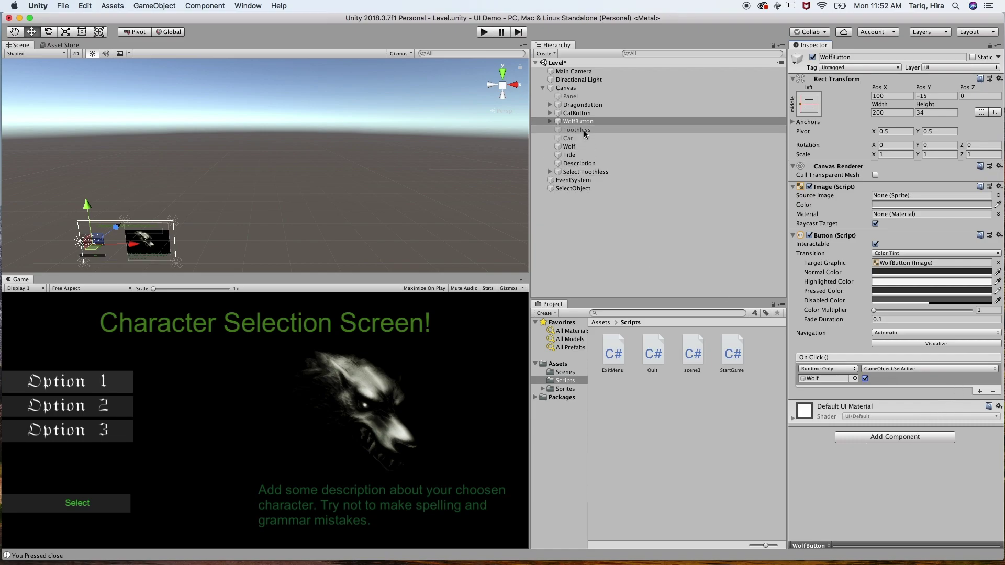
Add a second On Click entry calling GameObject.SetActive (false) on Toothless.
left_click(979, 392)
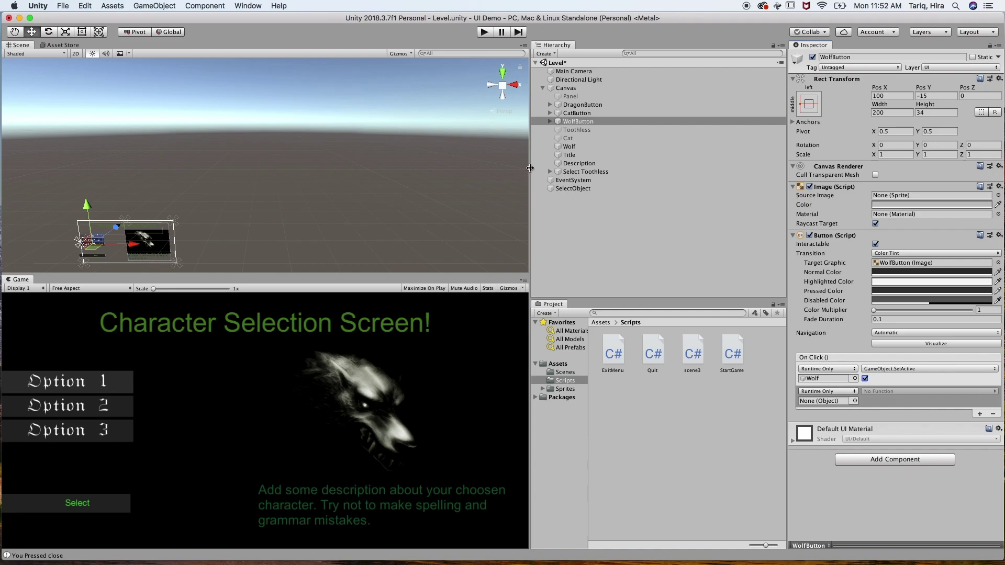
left_click_drag(576, 130, 827, 401)
left_click(919, 392)
mouse_move(911, 417)
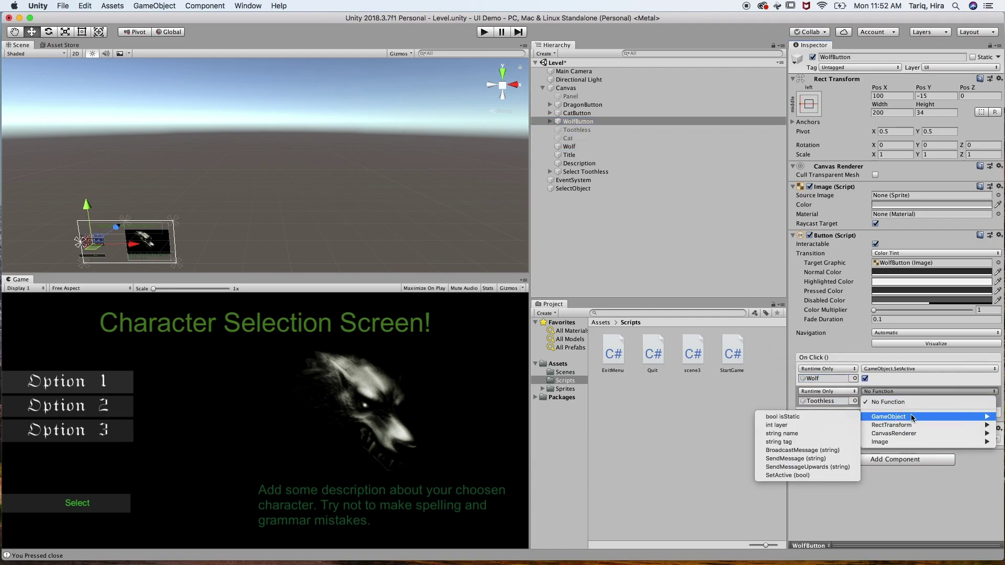
left_click(791, 475)
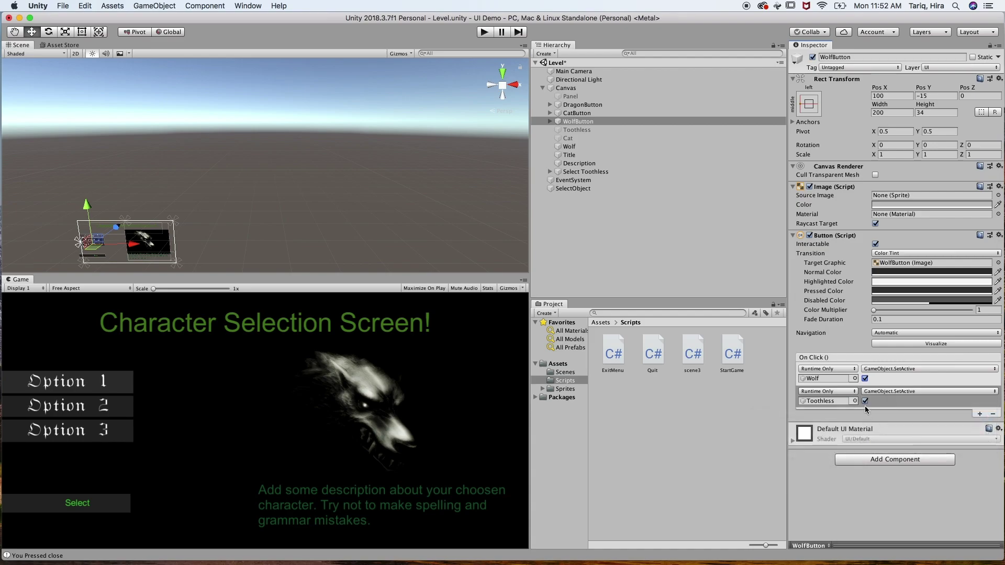
Add a third entry calling GameObject.SetActive (false) on Cat, then select Select Toothless.
left_click(980, 415)
left_click_drag(568, 138, 823, 424)
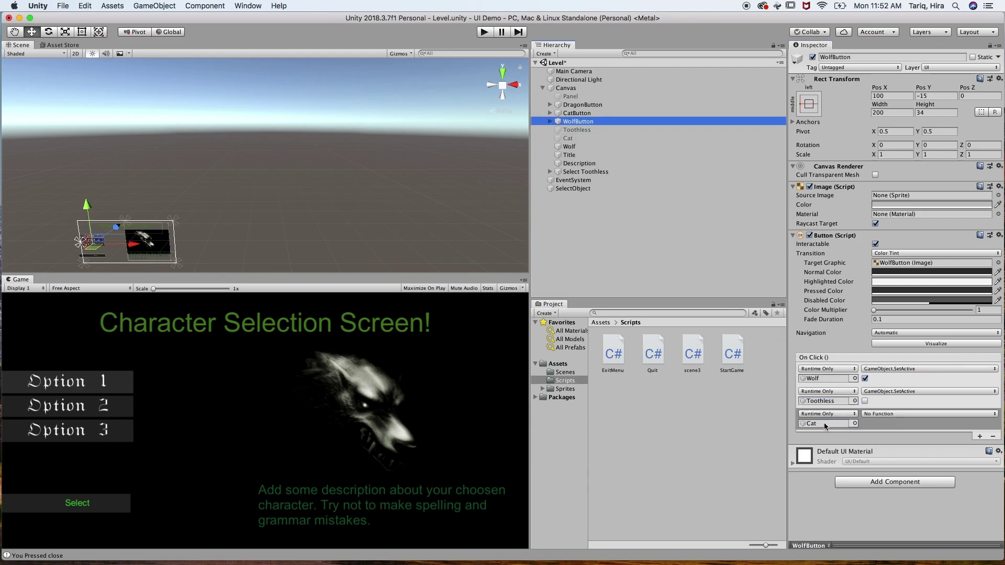
left_click(903, 413)
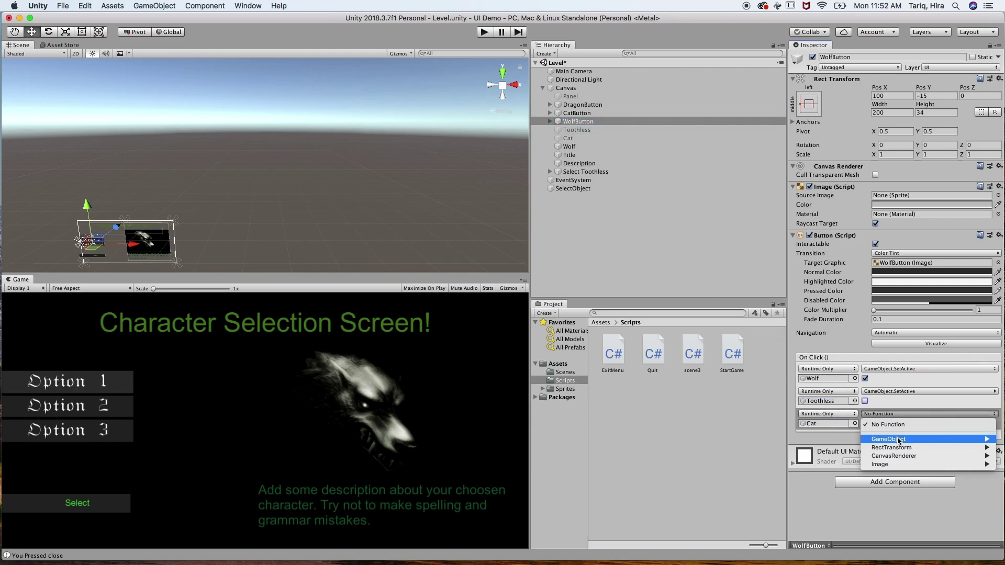
mouse_move(899, 440)
left_click(796, 498)
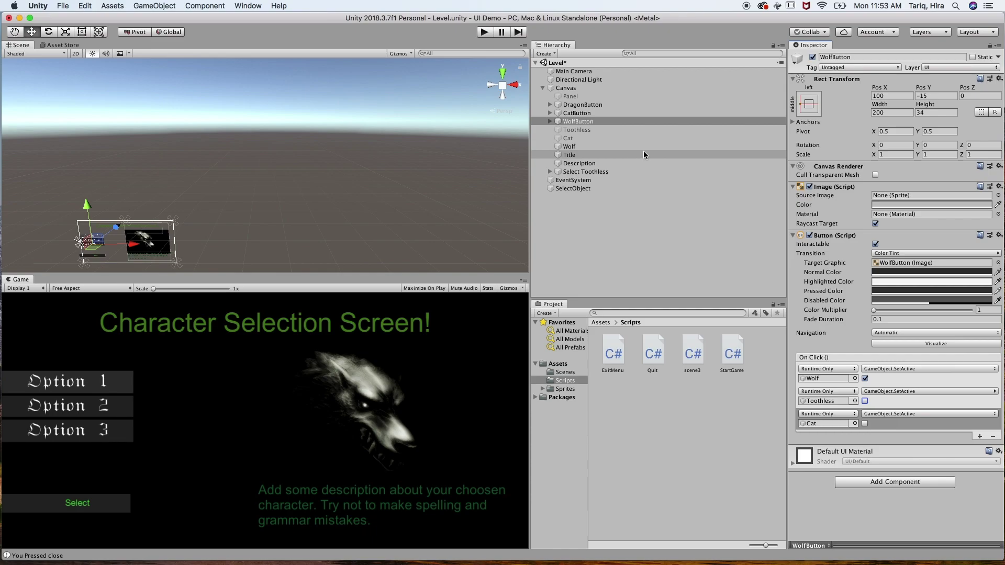
left_click(600, 172)
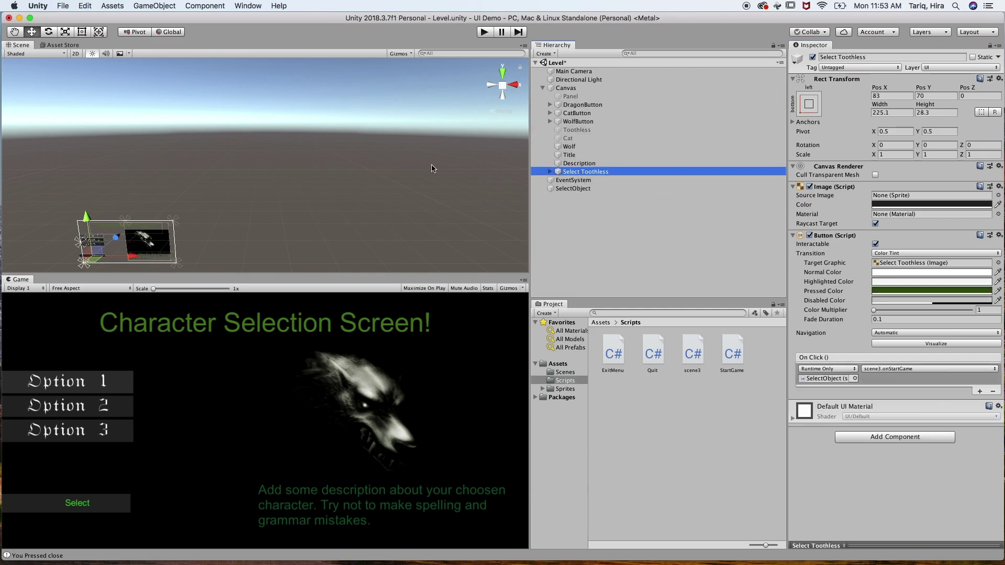
Review the existing On Click events of DragonButton, CatButton and WolfButton.
left_click(871, 57)
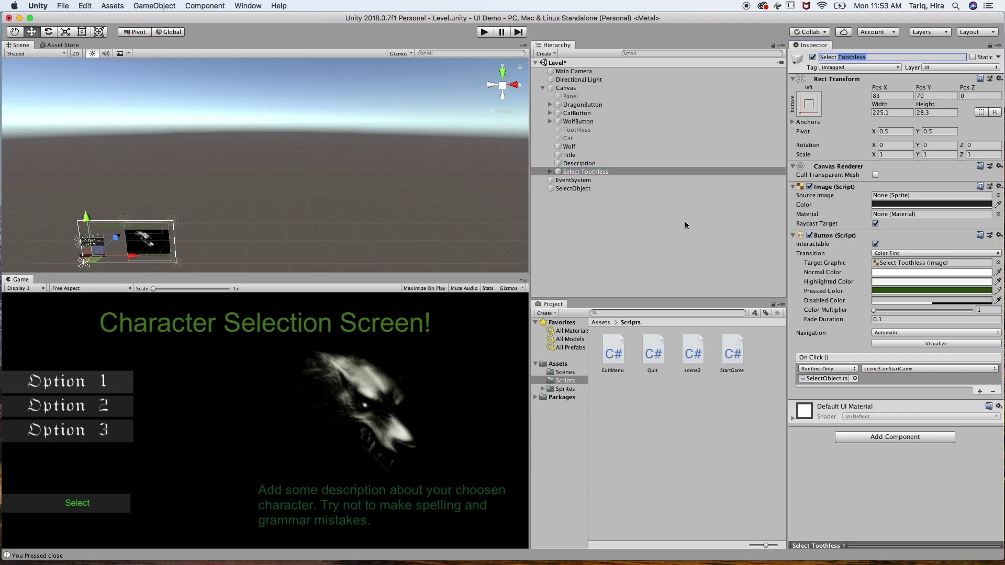
left_click(658, 169)
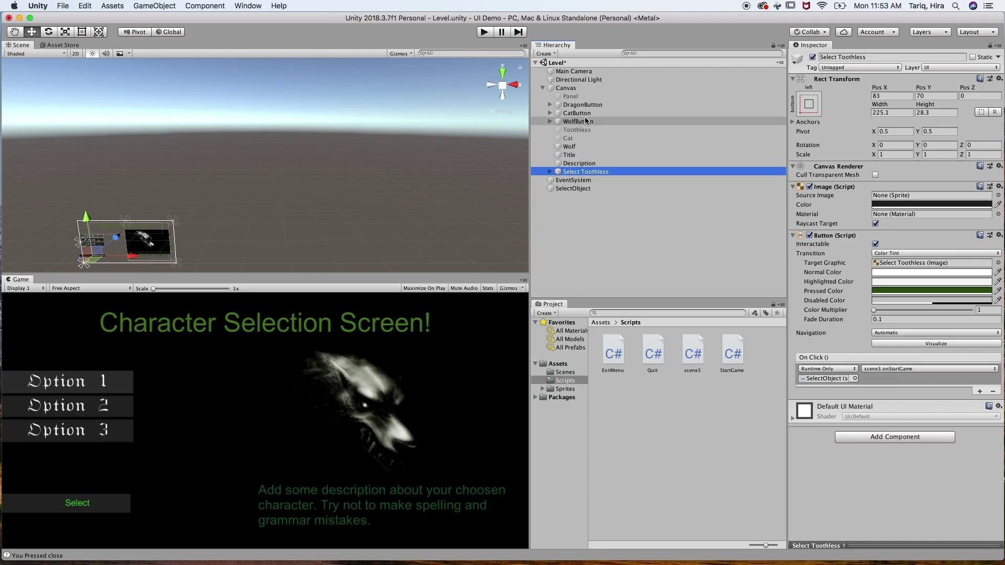
left_click(594, 129)
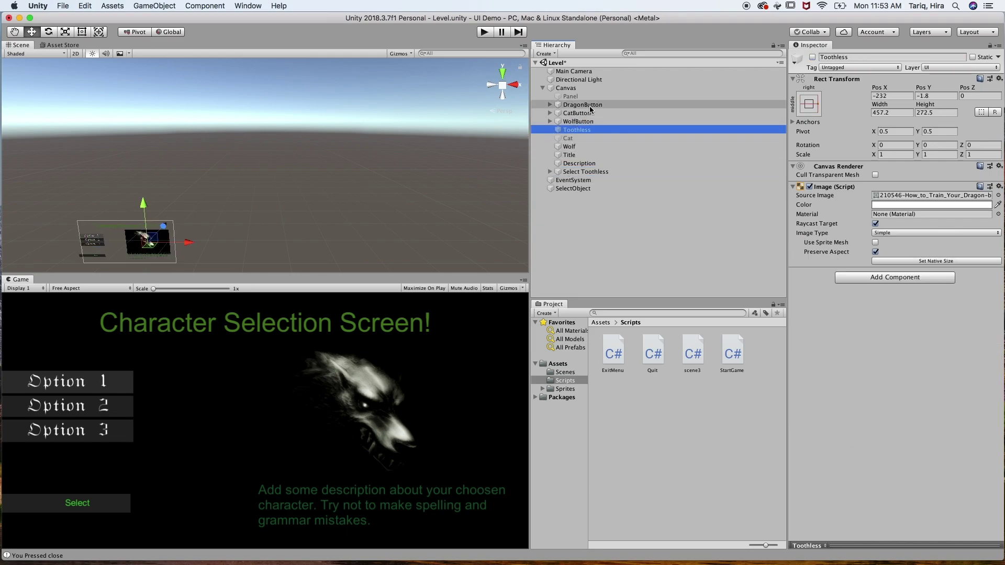
left_click(590, 105)
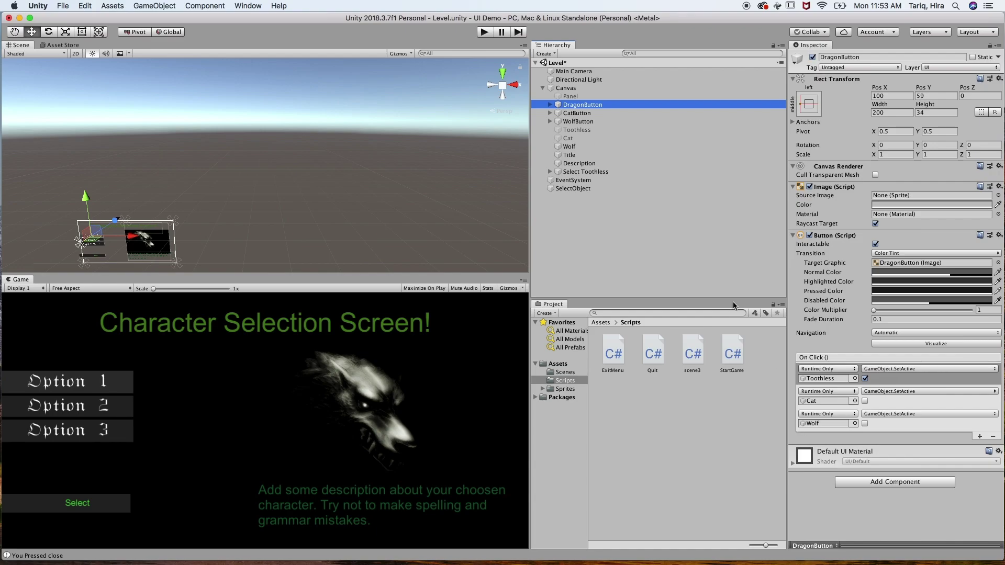
left_click(597, 114)
left_click(596, 121)
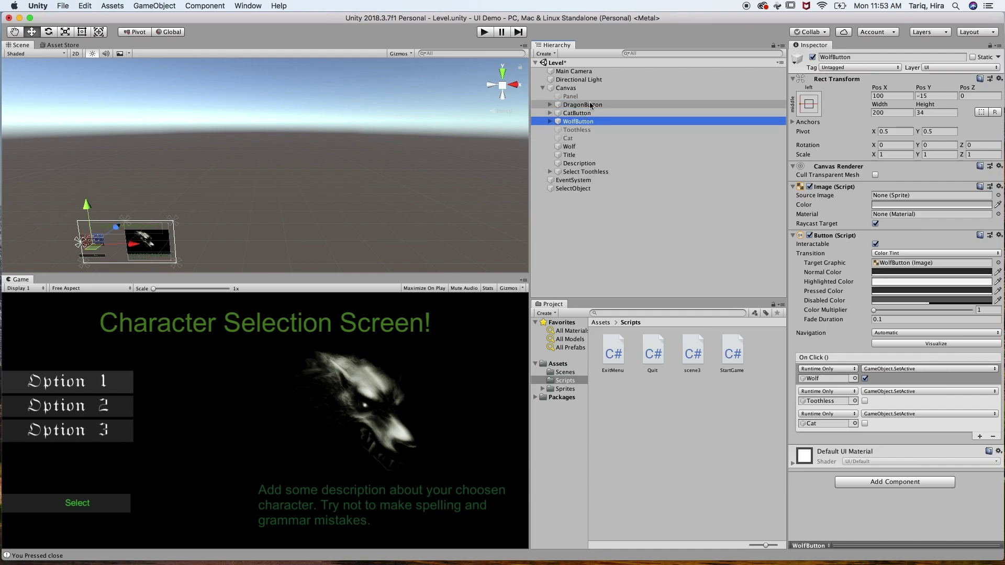
left_click(592, 106)
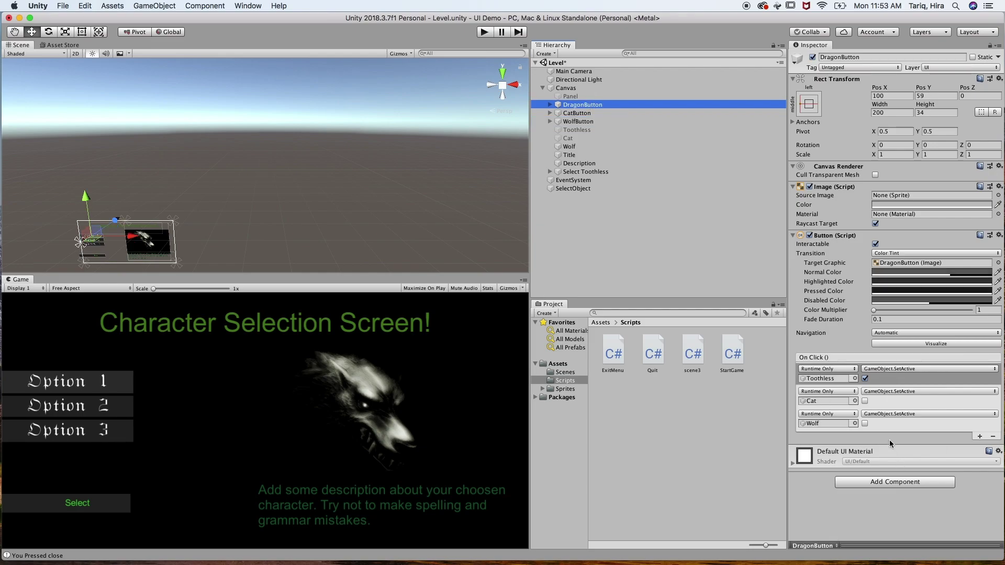
Add a fourth DragonButton On Click entry calling GameObject.SetActive (true) on Select Toothless.
left_click(980, 437)
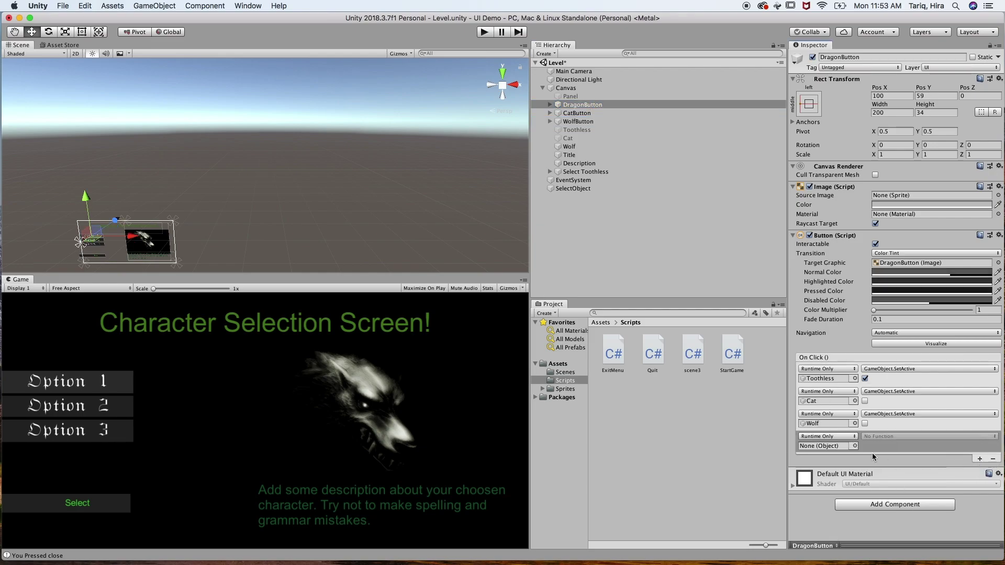
left_click_drag(577, 175, 814, 447)
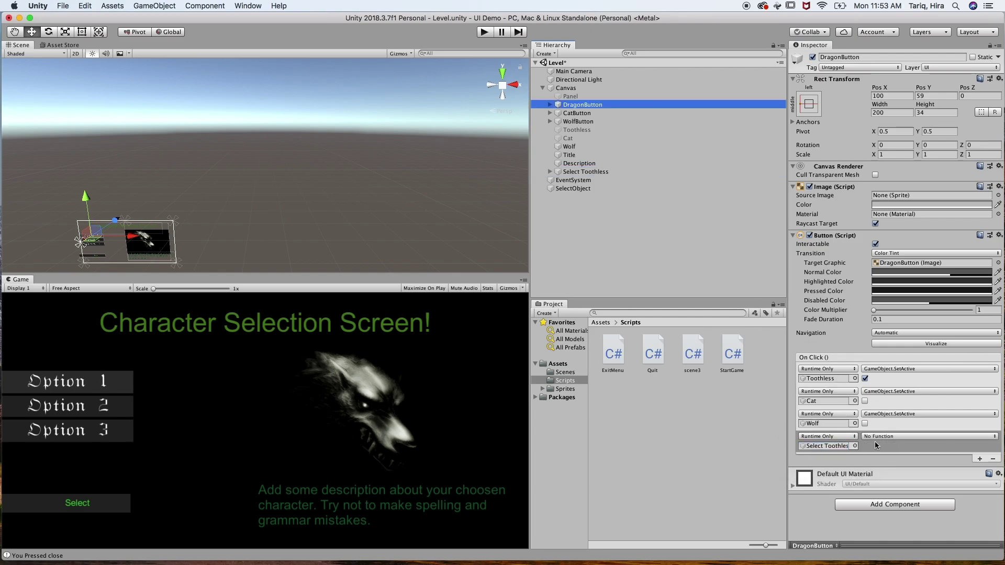
left_click(880, 437)
mouse_move(890, 461)
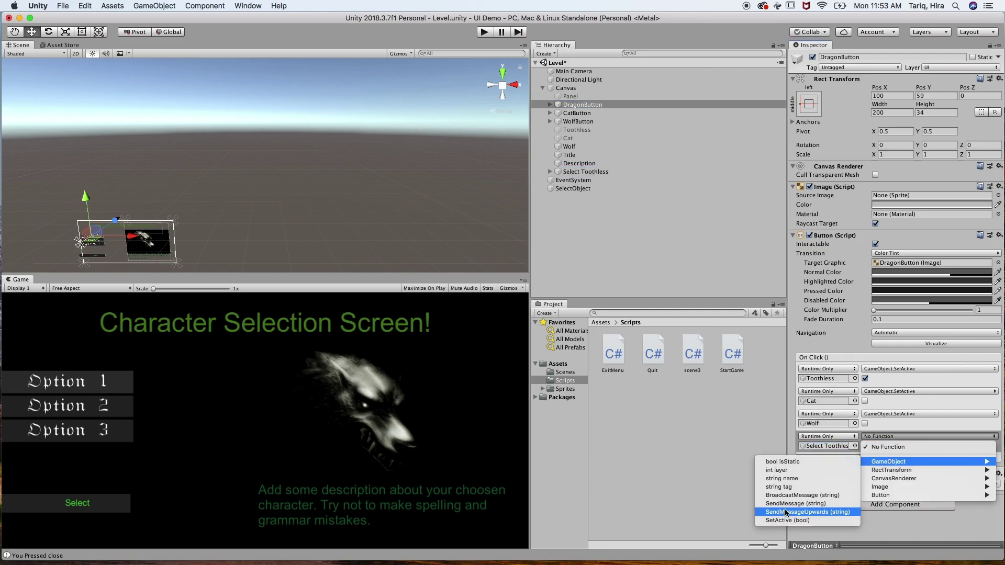
left_click(788, 520)
left_click(866, 447)
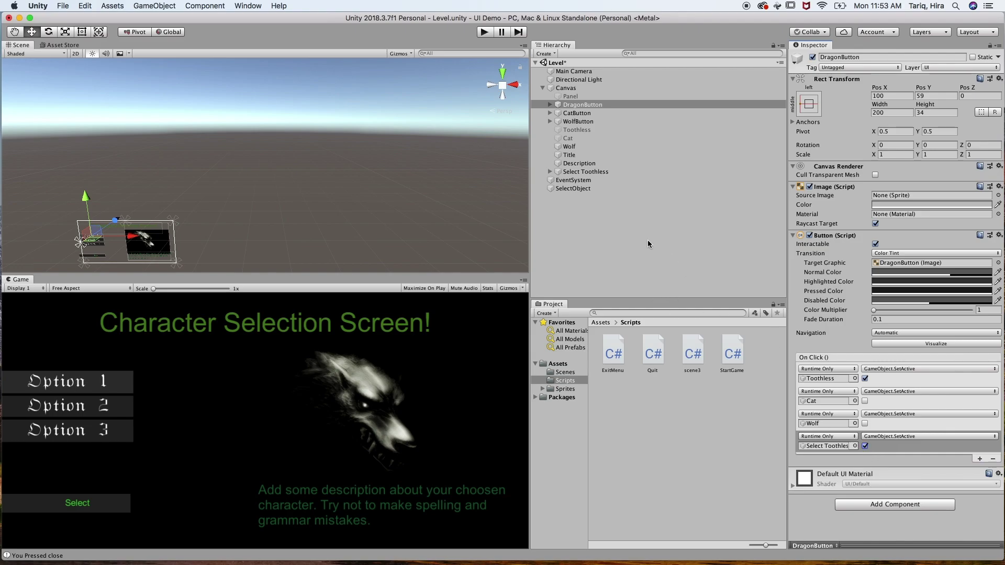
left_click(587, 171)
Duplicate the Select Toothless button and rename the copy 'Select Cat'.
right_click(616, 171)
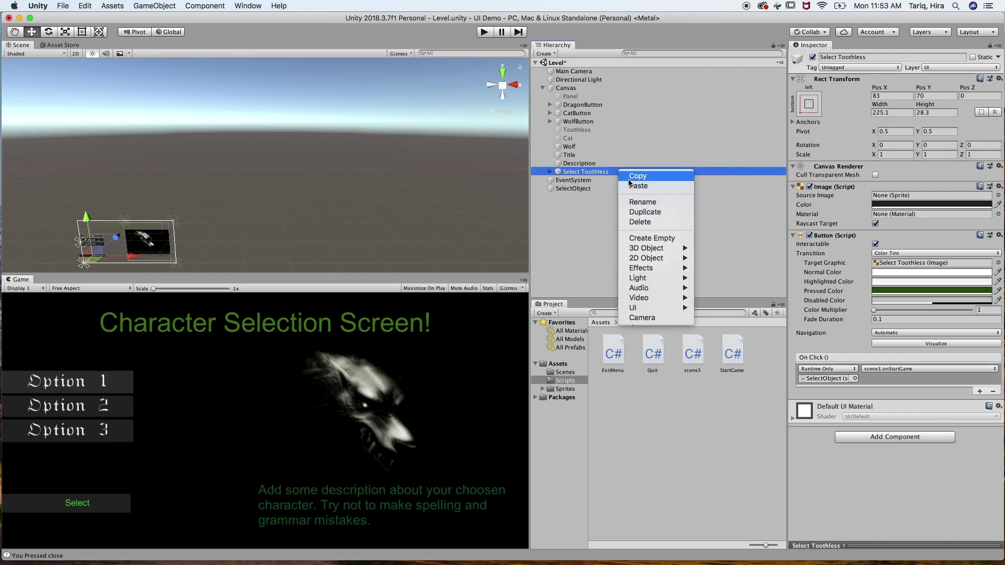
mouse_move(650, 262)
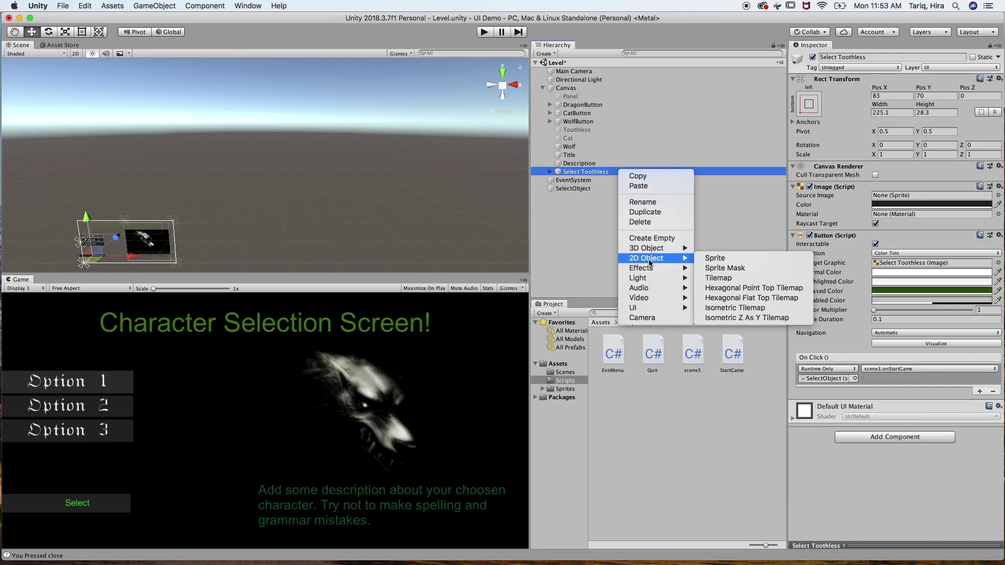
left_click(643, 212)
left_click(890, 57)
left_click_drag(890, 57, 838, 58)
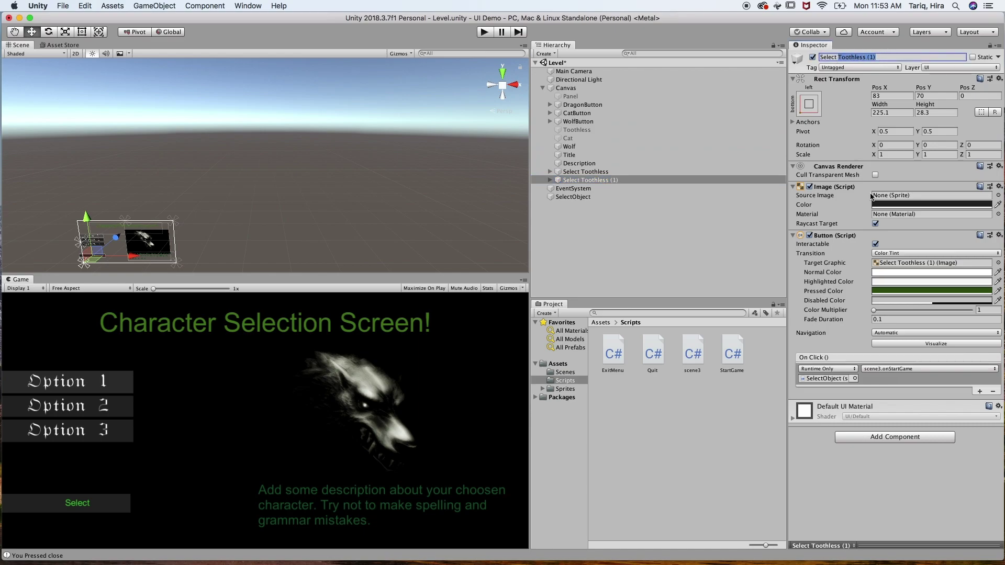
type("Select Cat")
key("Return")
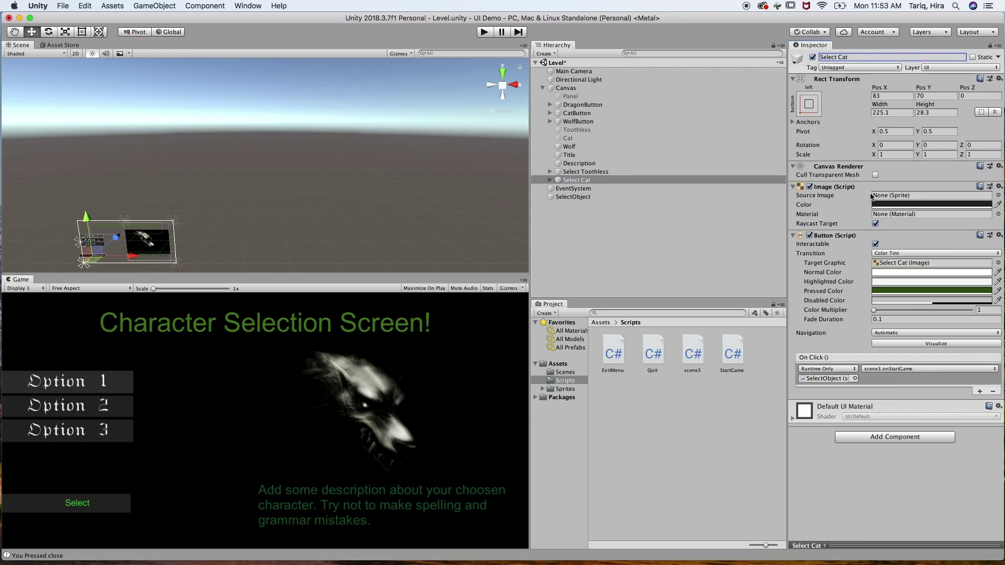
Duplicate Select Cat and rename the copy 'Select Wolf'.
right_click(624, 180)
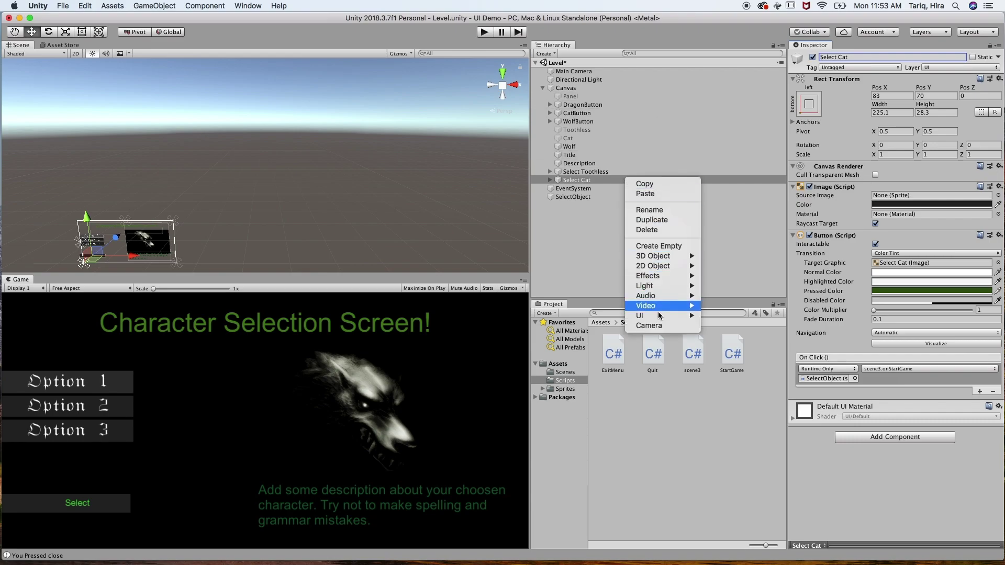
left_click(663, 220)
left_click(869, 57)
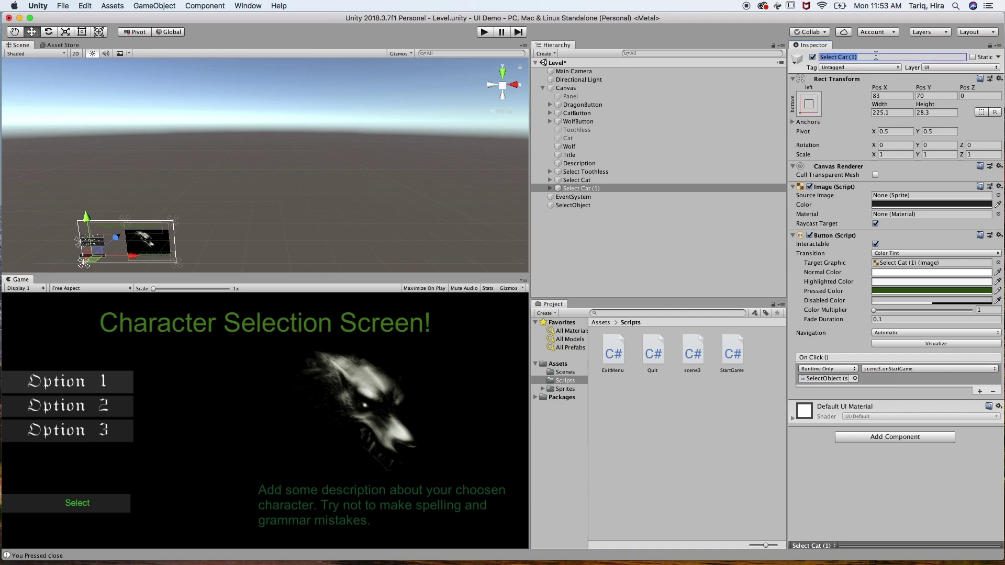
type("Wolf")
key("Return")
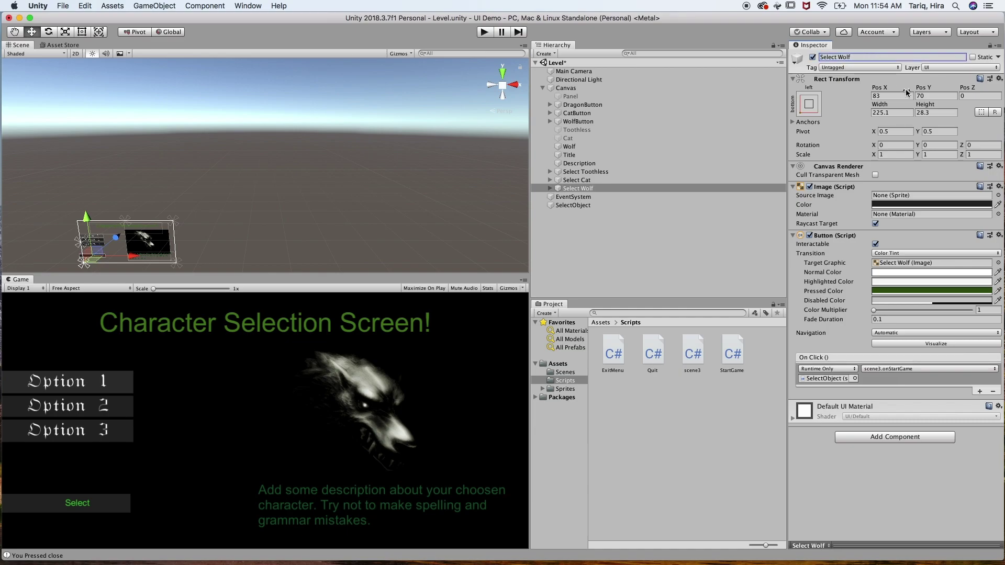
left_click(625, 178)
left_click(621, 171)
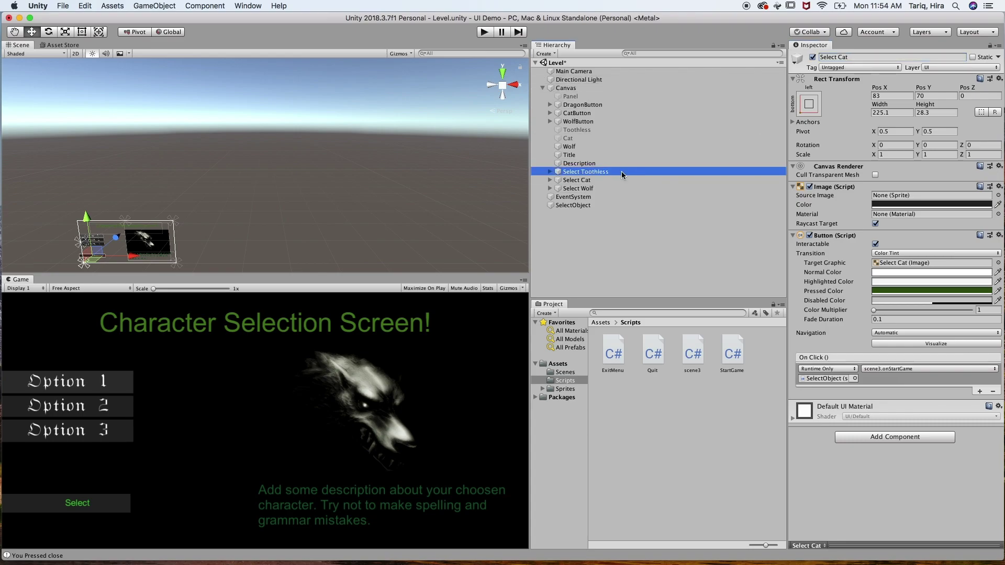
left_click(608, 105)
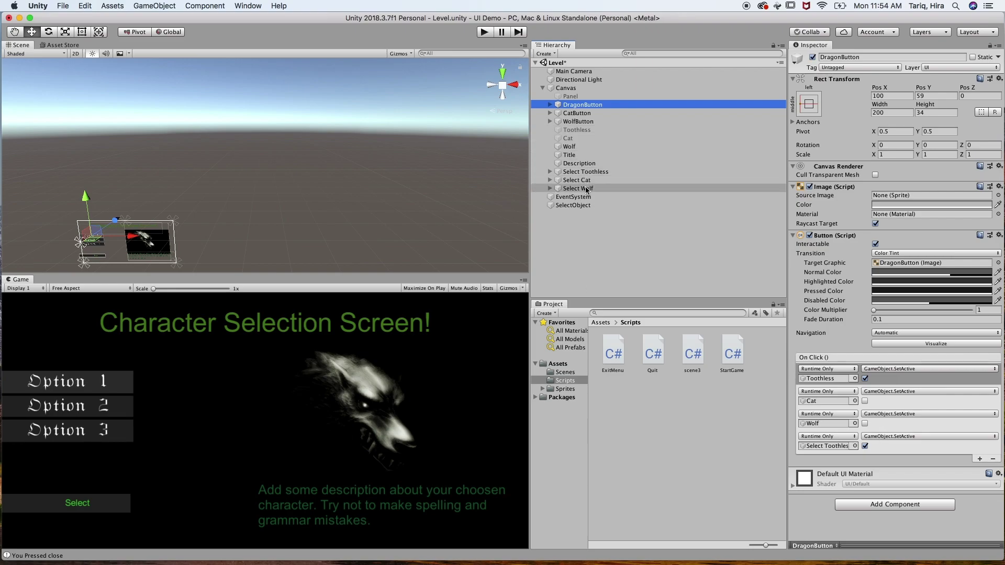
Add a fifth DragonButton entry calling GameObject.SetActive (false) on Select Cat, plus an empty sixth entry.
left_click(979, 459)
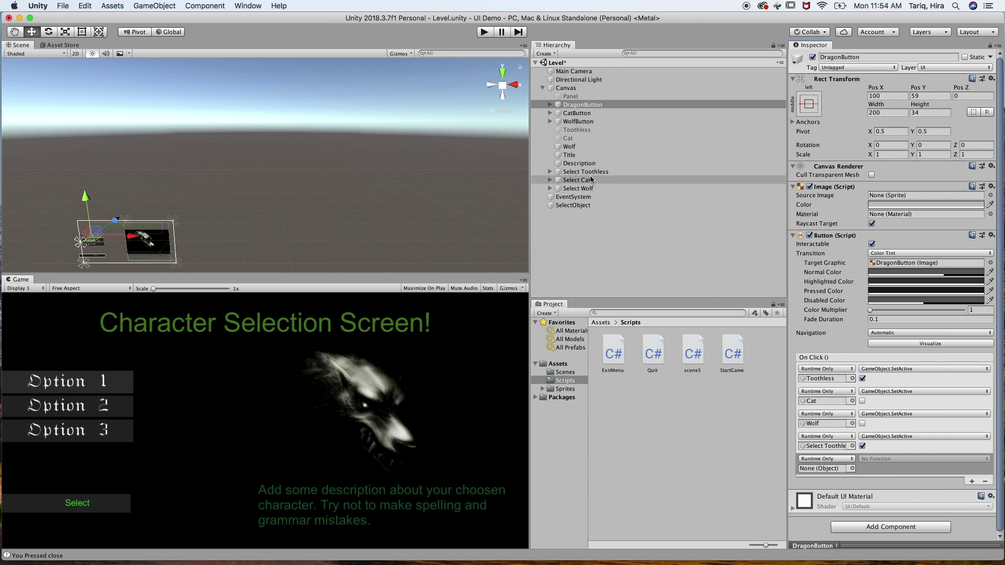
left_click_drag(576, 181, 824, 470)
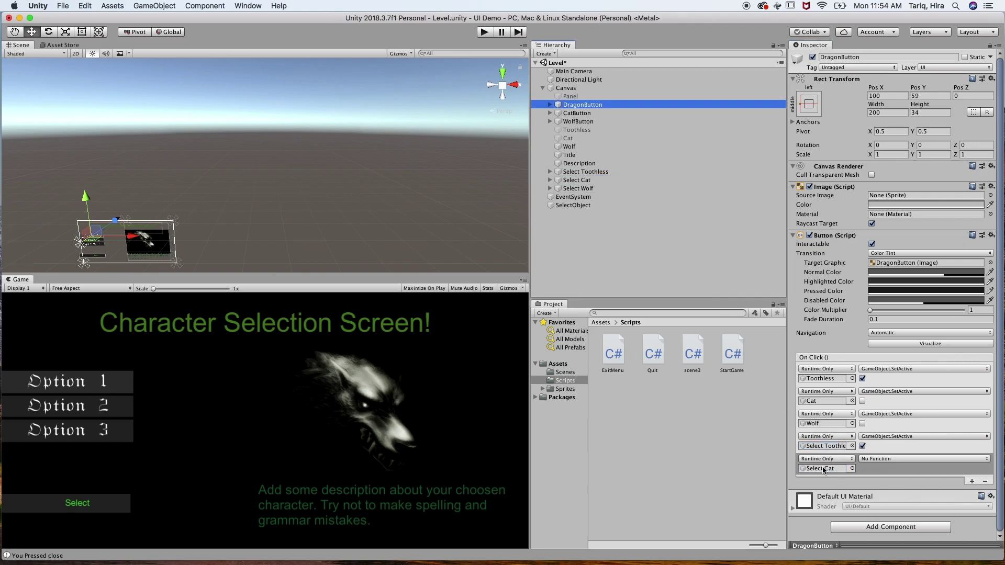
left_click(964, 463)
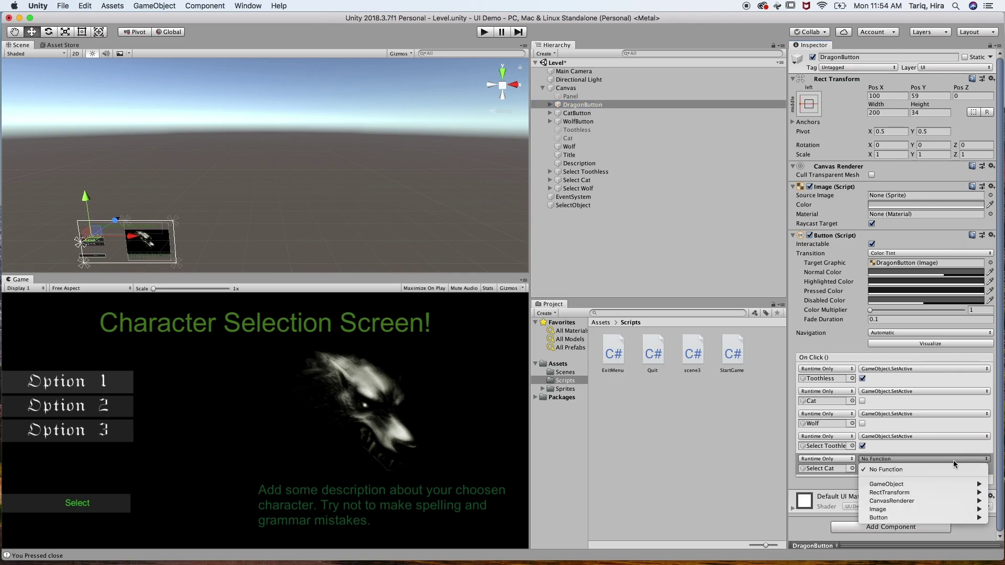
mouse_move(902, 486)
left_click(811, 543)
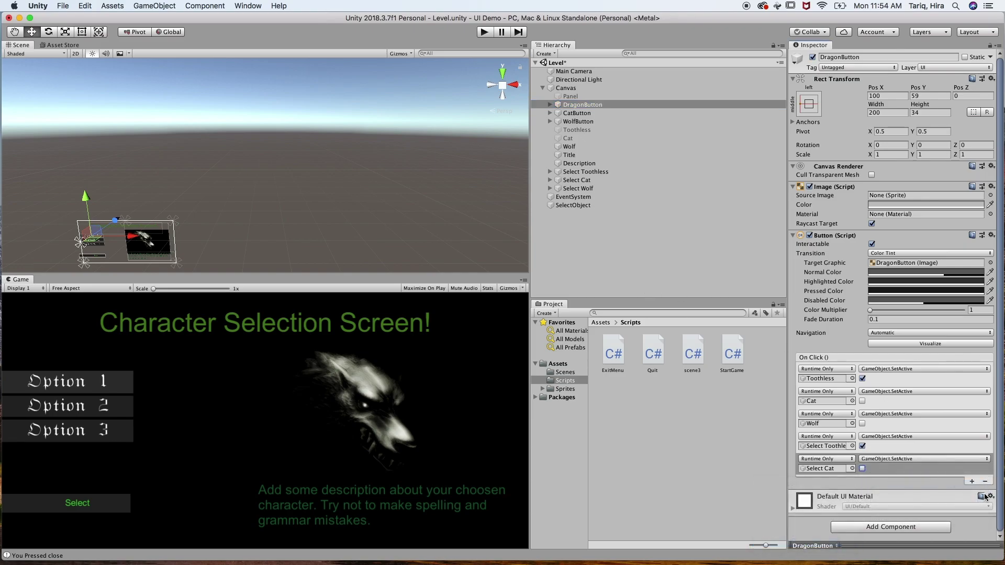
left_click(971, 480)
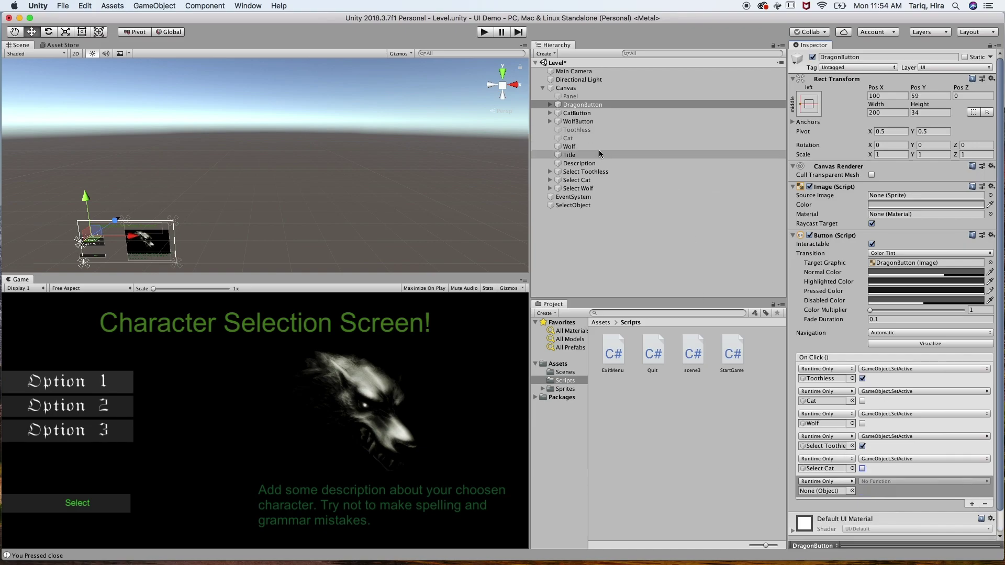